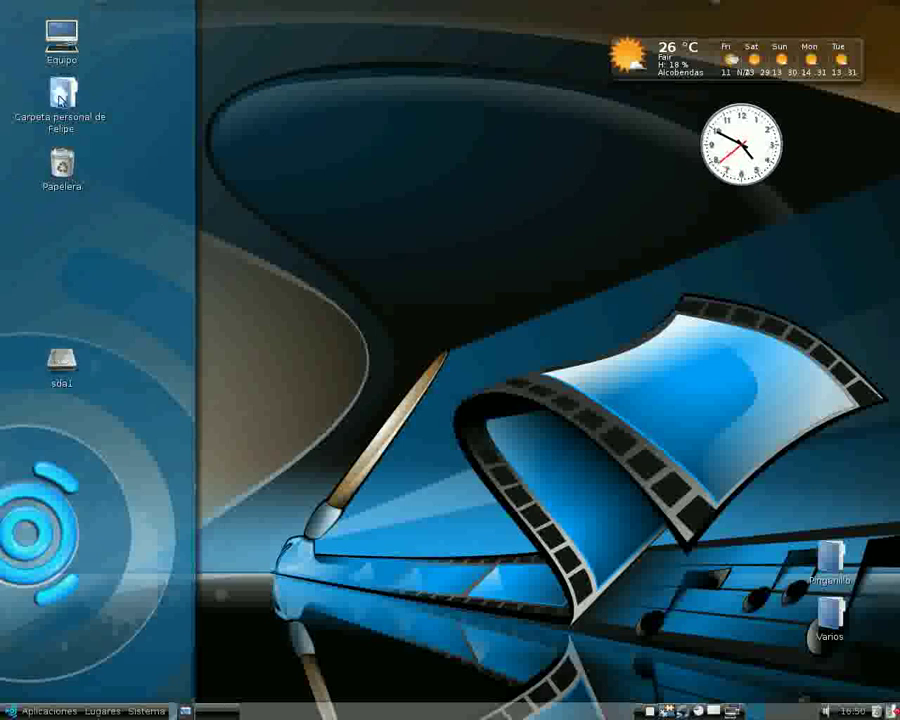
Add a launcher for Stellarium from the Educación applications to the panel.
{"action": "mouse_move", "coordinate": [214, 5]}
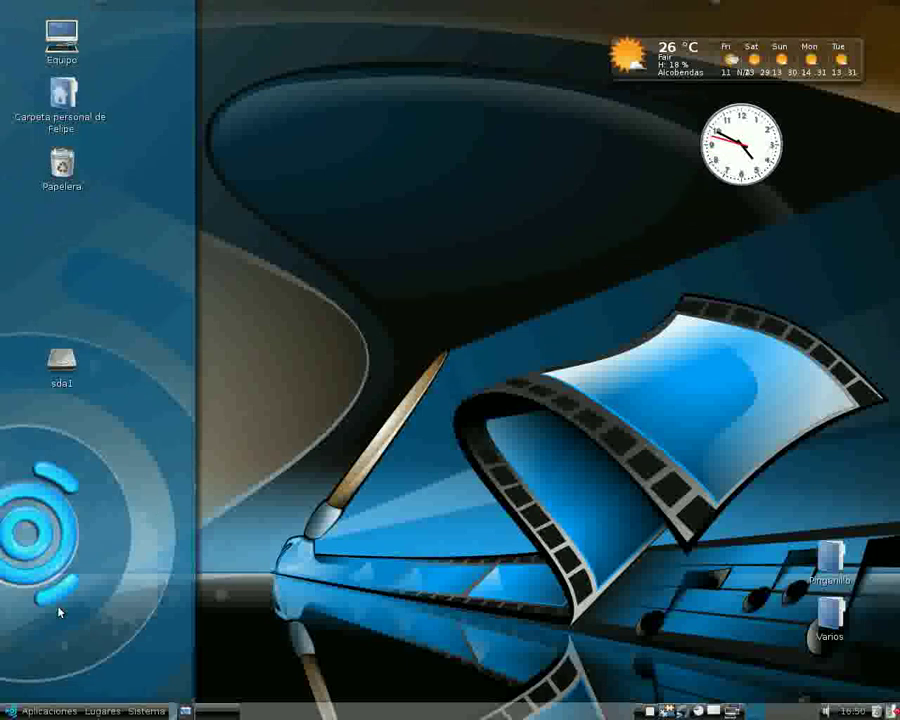
{"action": "left_click", "coordinate": [45, 710]}
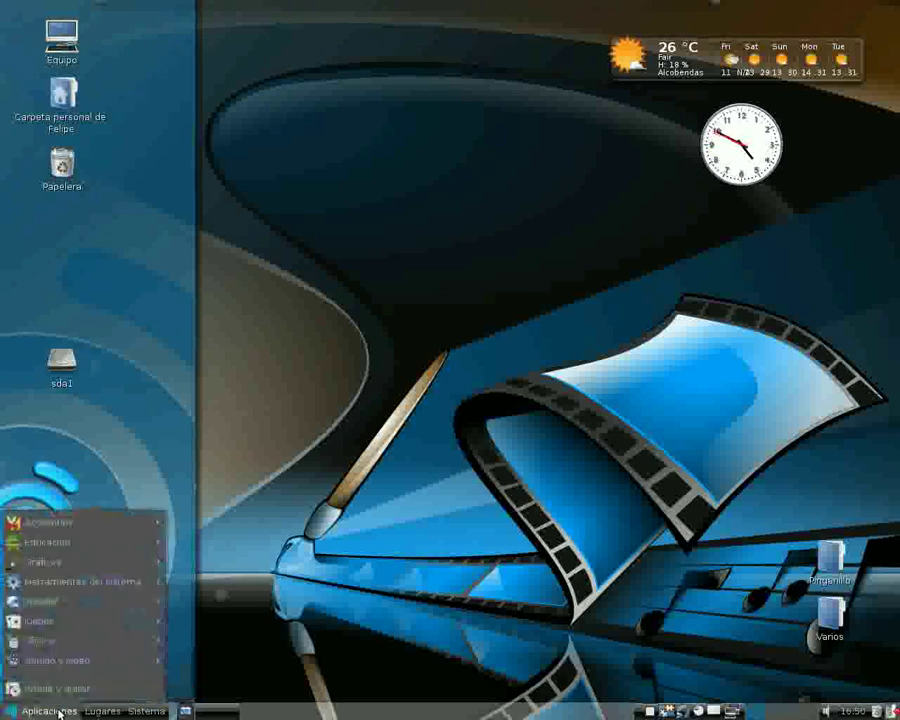
{"action": "mouse_move", "coordinate": [48, 543]}
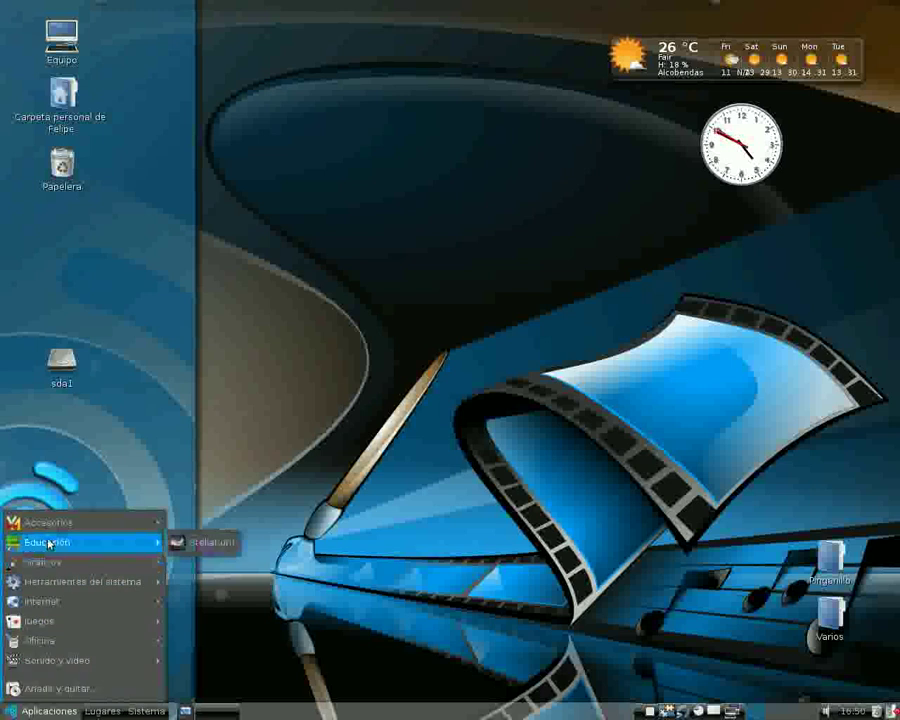
{"action": "right_click", "coordinate": [190, 550]}
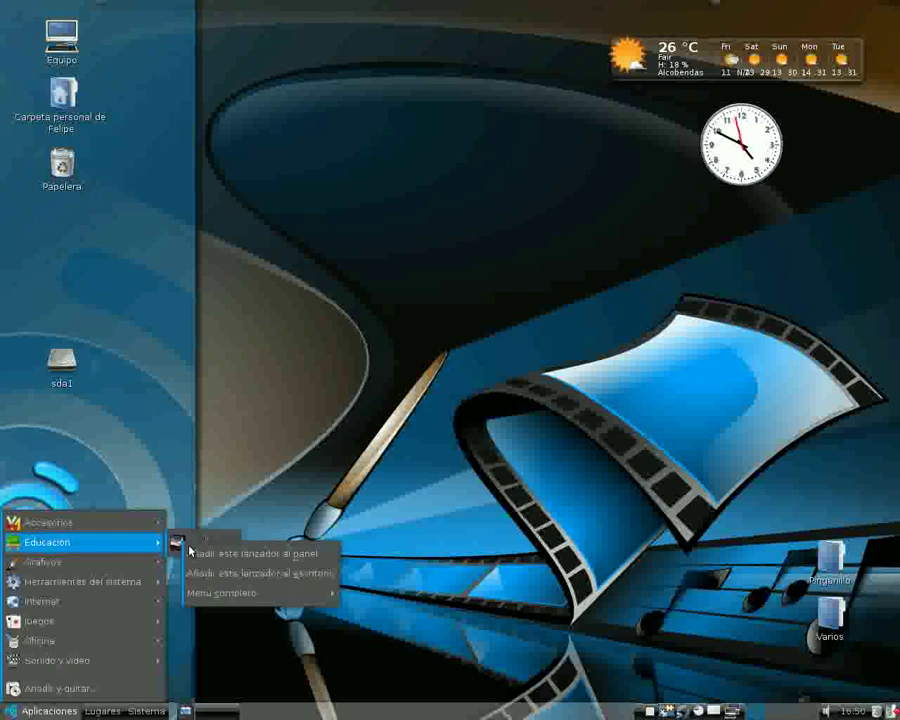
{"action": "left_click", "coordinate": [240, 559]}
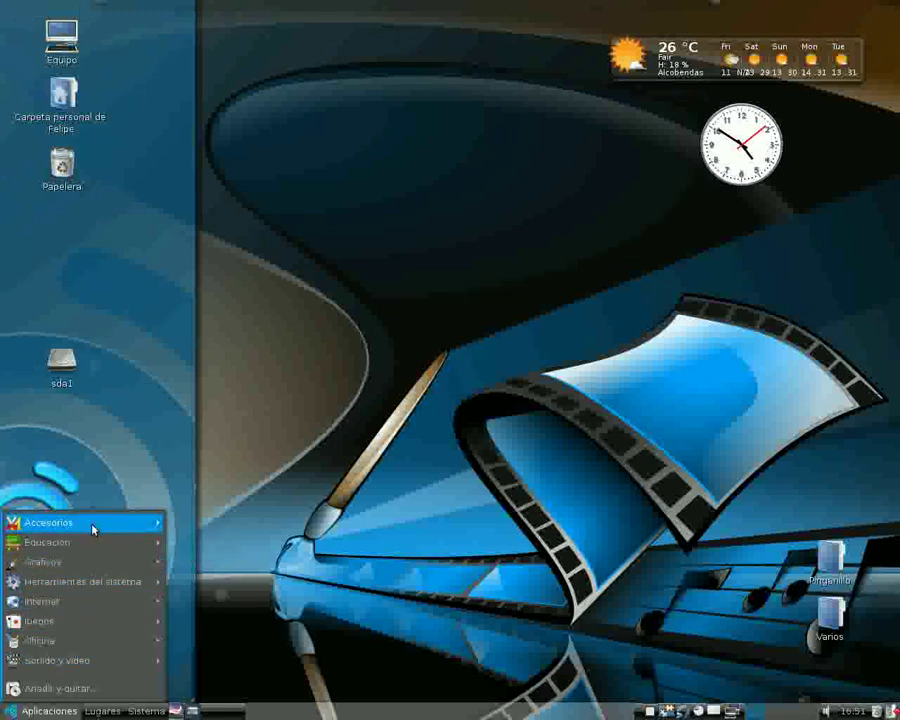
Add a desktop launcher for the Pidgin messaging client from the Internet applications.
{"action": "mouse_move", "coordinate": [52, 528]}
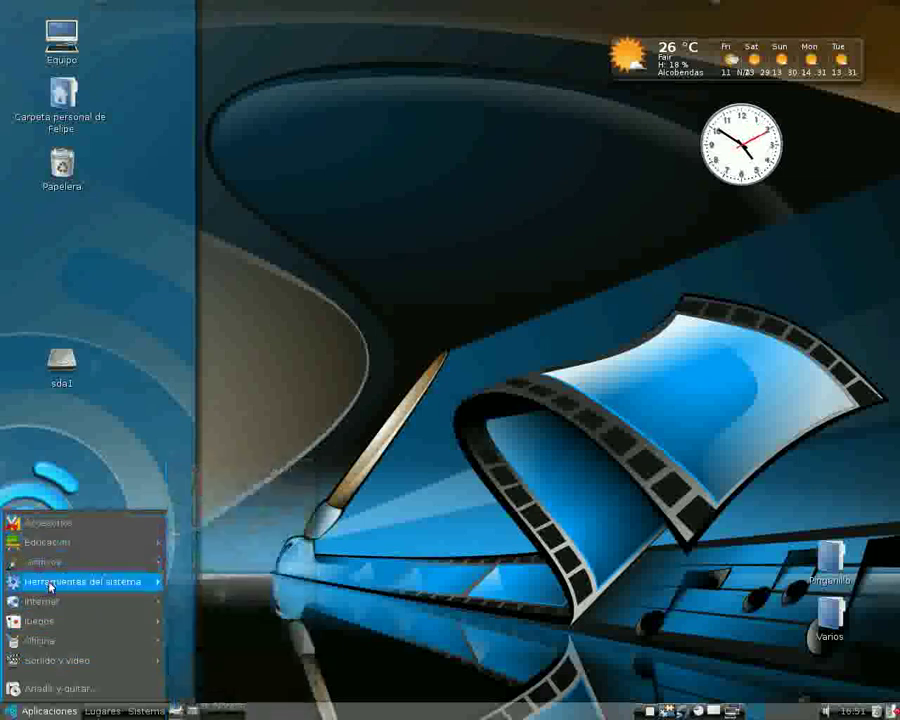
{"action": "mouse_move", "coordinate": [83, 603]}
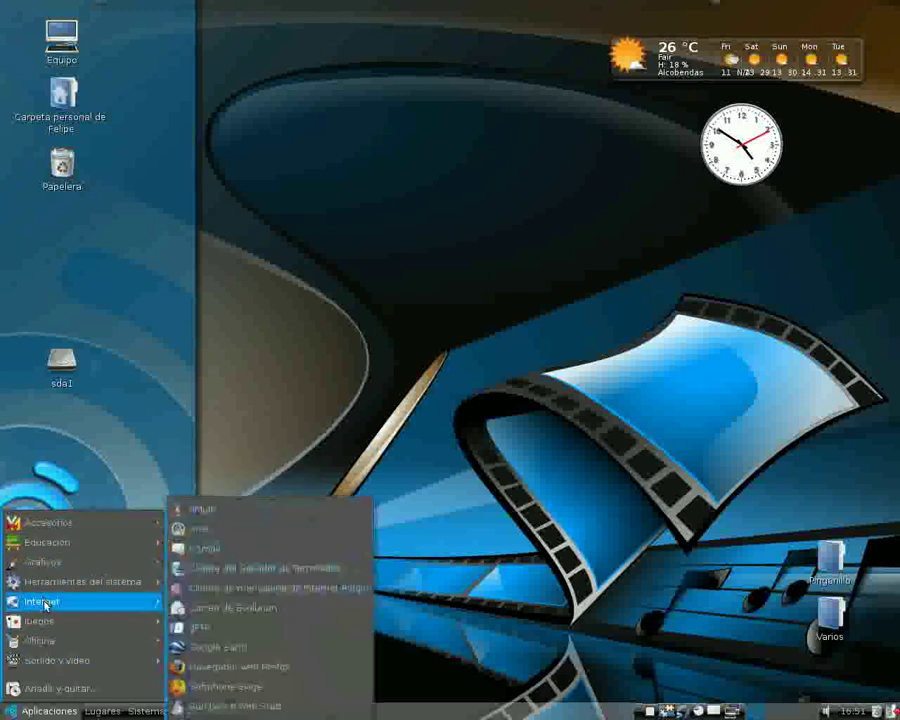
{"action": "right_click", "coordinate": [229, 592]}
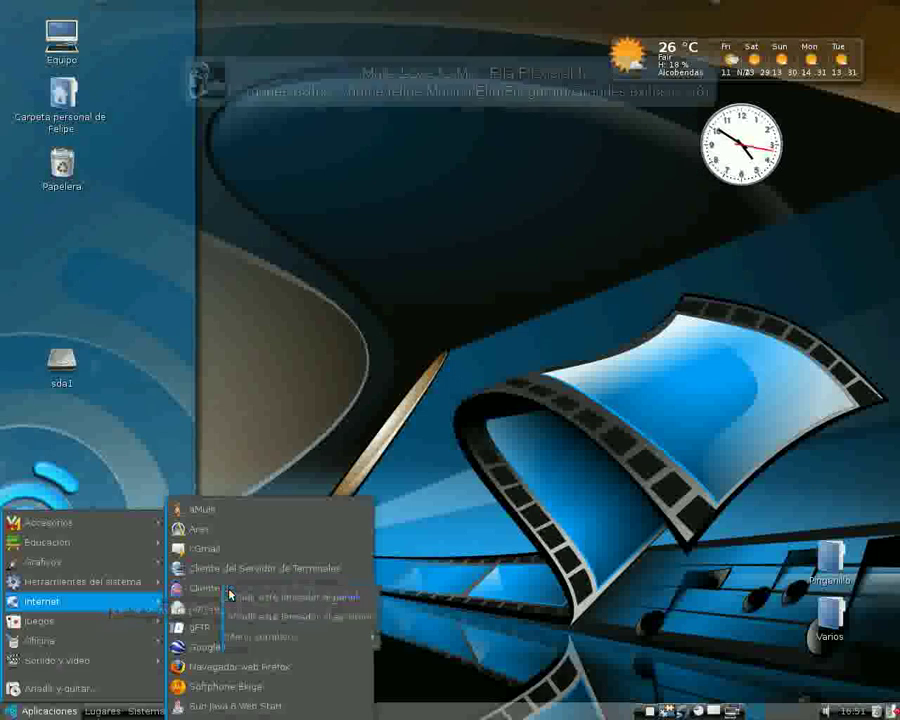
{"action": "left_click", "coordinate": [328, 620]}
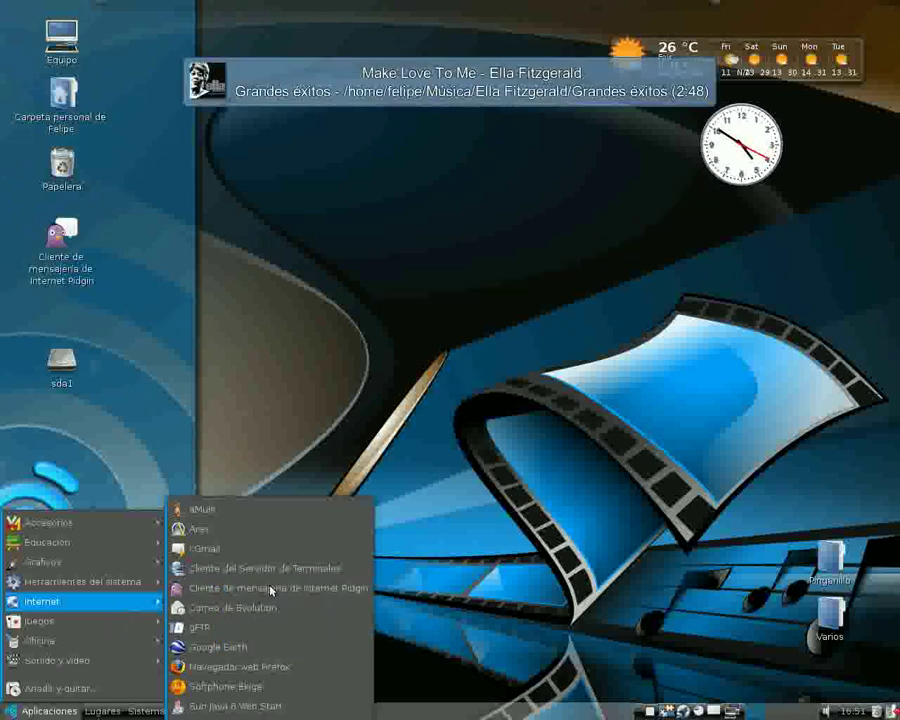
{"action": "left_click", "coordinate": [155, 343]}
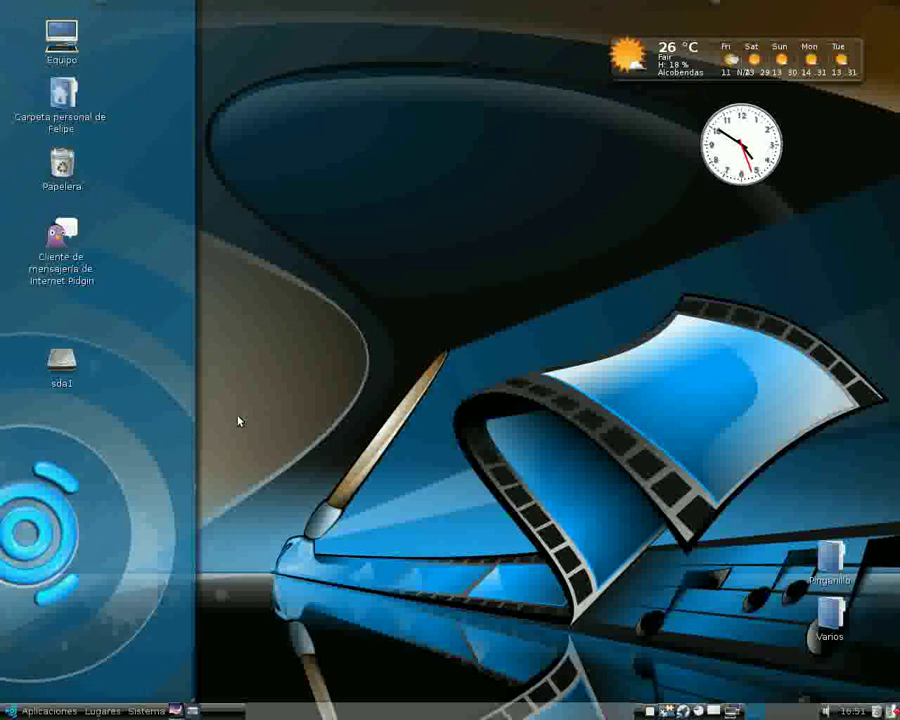
Open the home folder in the file browser and create a link to its PDF folder.
{"action": "left_click", "coordinate": [104, 711]}
{"action": "left_click", "coordinate": [170, 483]}
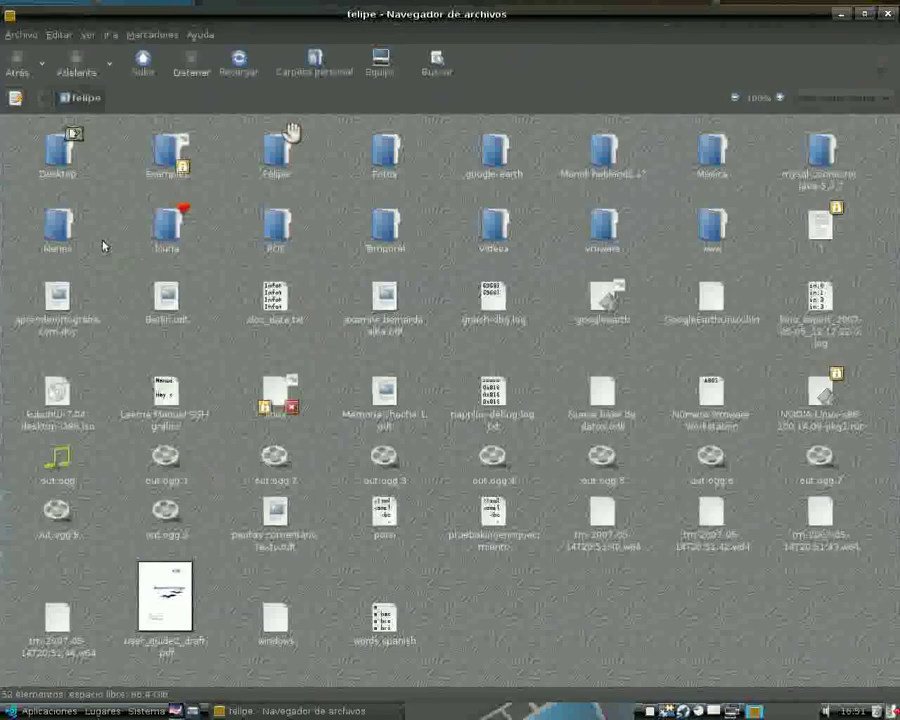
{"action": "right_click", "coordinate": [279, 228]}
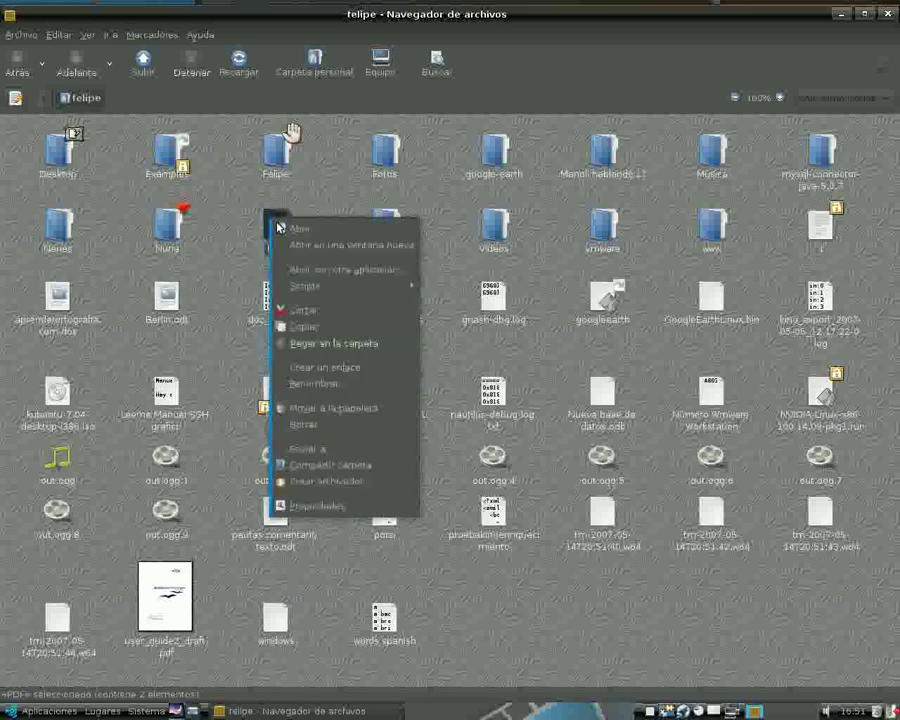
{"action": "left_click", "coordinate": [335, 367]}
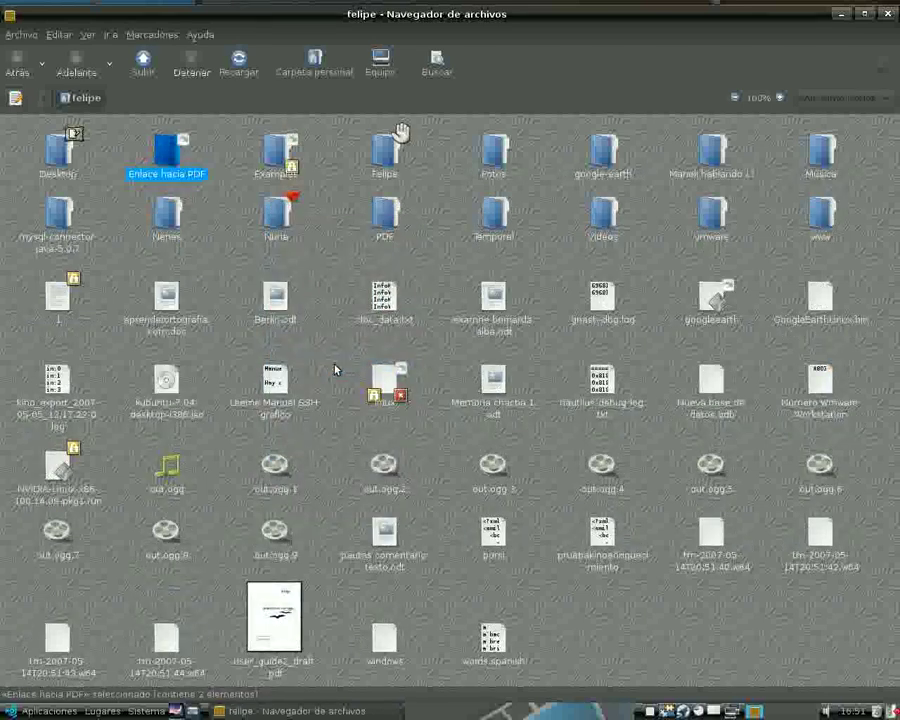
Unmaximize the file browser, move the PDF folder's link onto the empty desktop area, and close the file browser.
{"action": "left_click", "coordinate": [864, 14]}
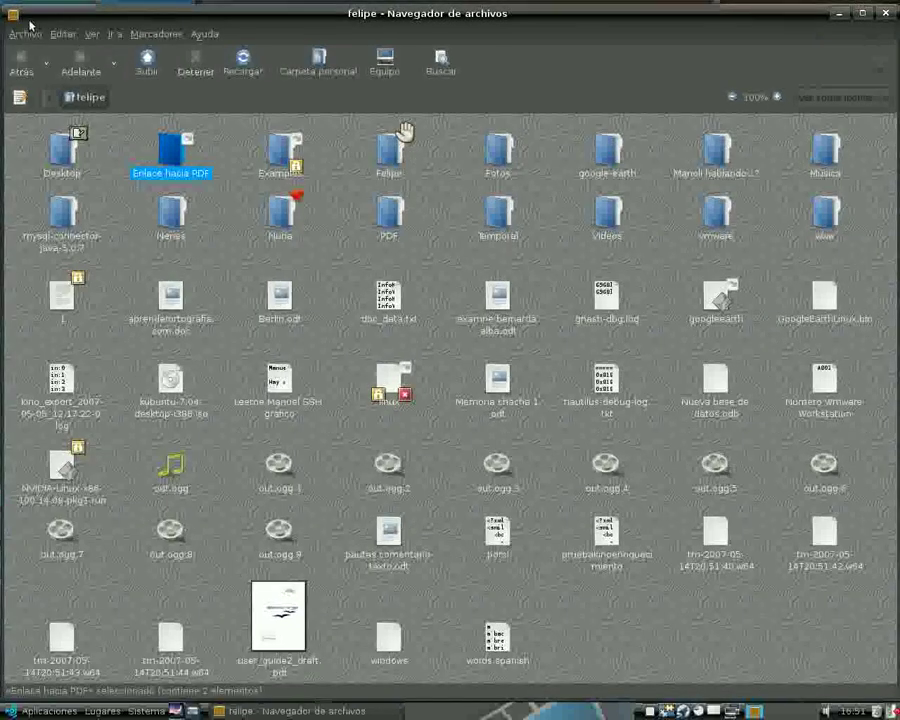
{"action": "double_click", "coordinate": [20, 12]}
{"action": "left_click_drag", "start_coordinate": [458, 203], "coordinate": [542, 221]}
{"action": "left_click_drag", "start_coordinate": [719, 367], "coordinate": [362, 215]}
{"action": "left_click", "coordinate": [390, 338]}
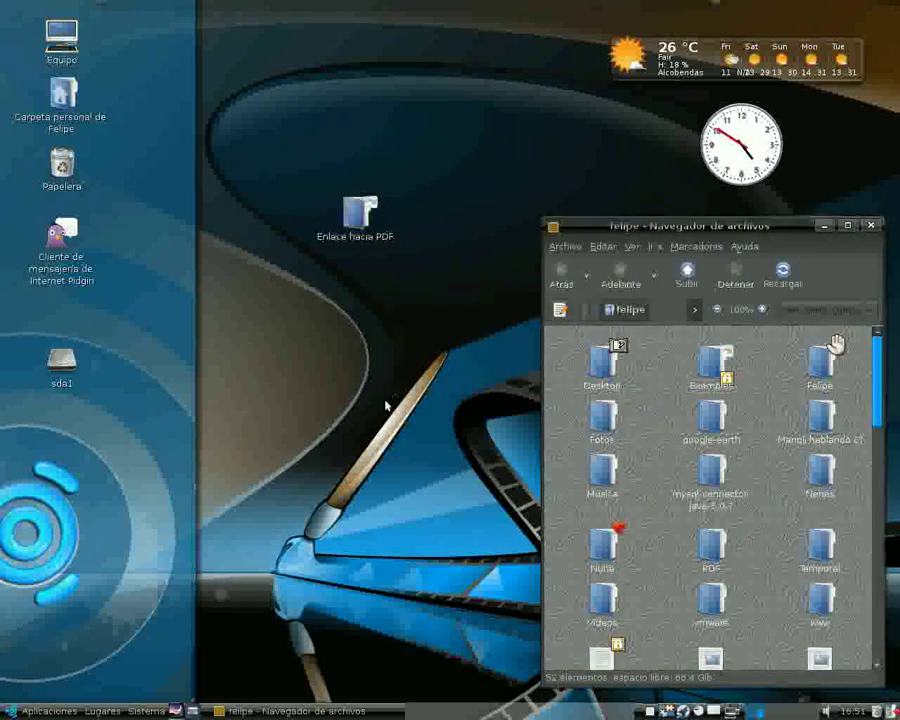
{"action": "left_click", "coordinate": [871, 225]}
Open the PDF link on the desktop in a maximized window to view its contents, and close it.
{"action": "left_click", "coordinate": [360, 213]}
{"action": "double_click", "coordinate": [362, 214]}
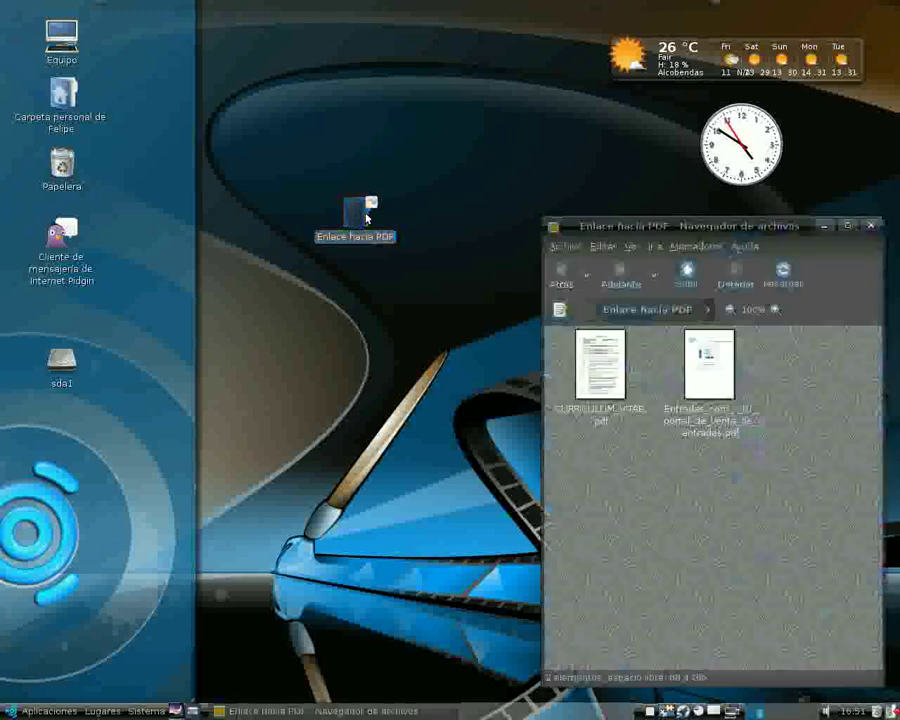
{"action": "left_click", "coordinate": [849, 226]}
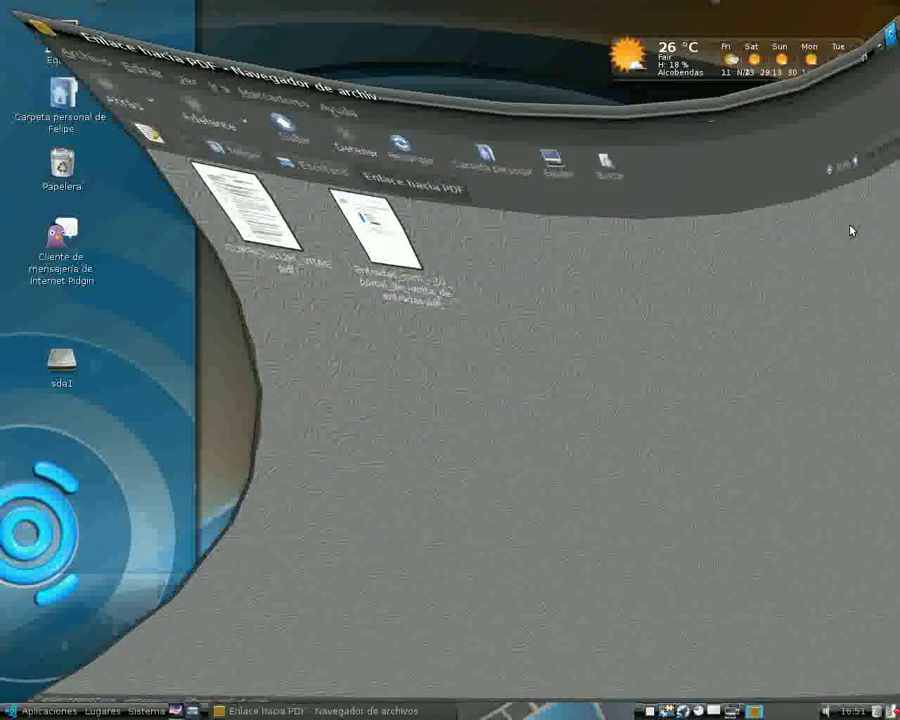
{"action": "left_click", "coordinate": [886, 15]}
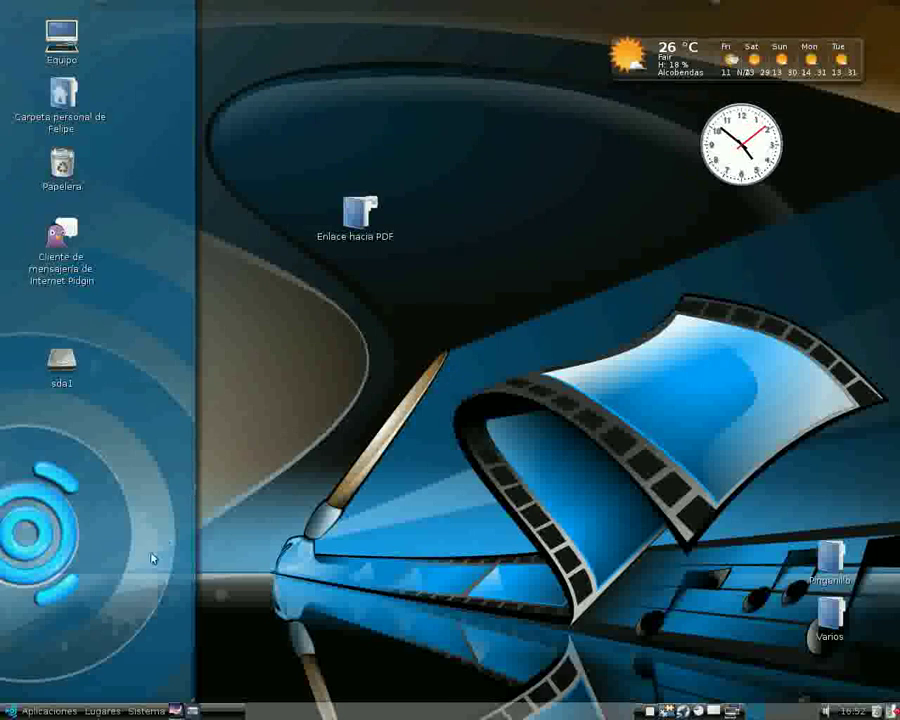
Bookmark the Música folder inside the home folder and close the file browser.
{"action": "left_click", "coordinate": [102, 711]}
{"action": "left_click", "coordinate": [112, 488]}
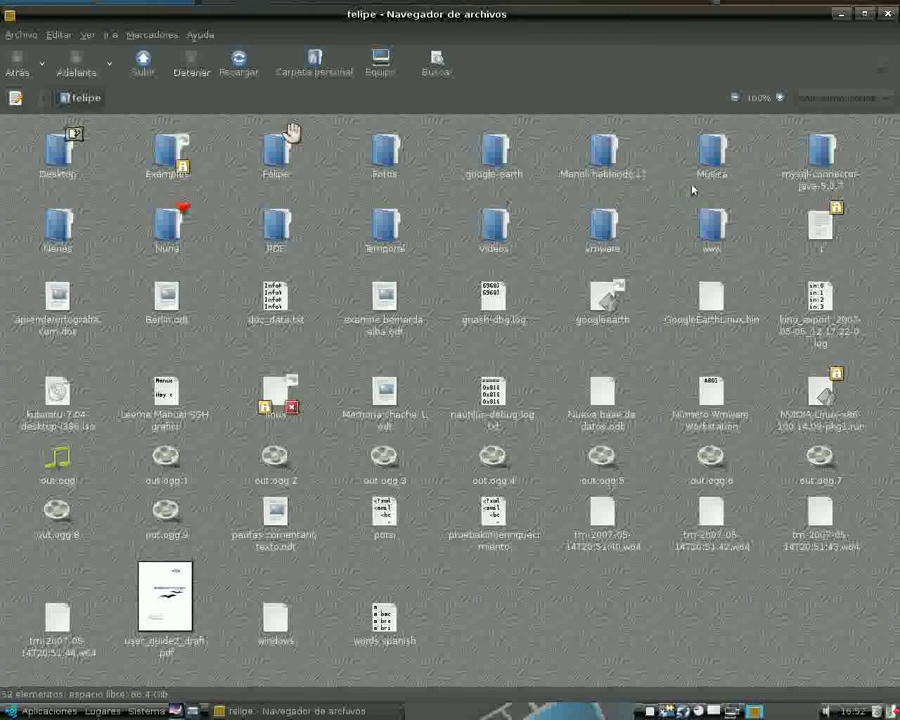
{"action": "double_click", "coordinate": [712, 152]}
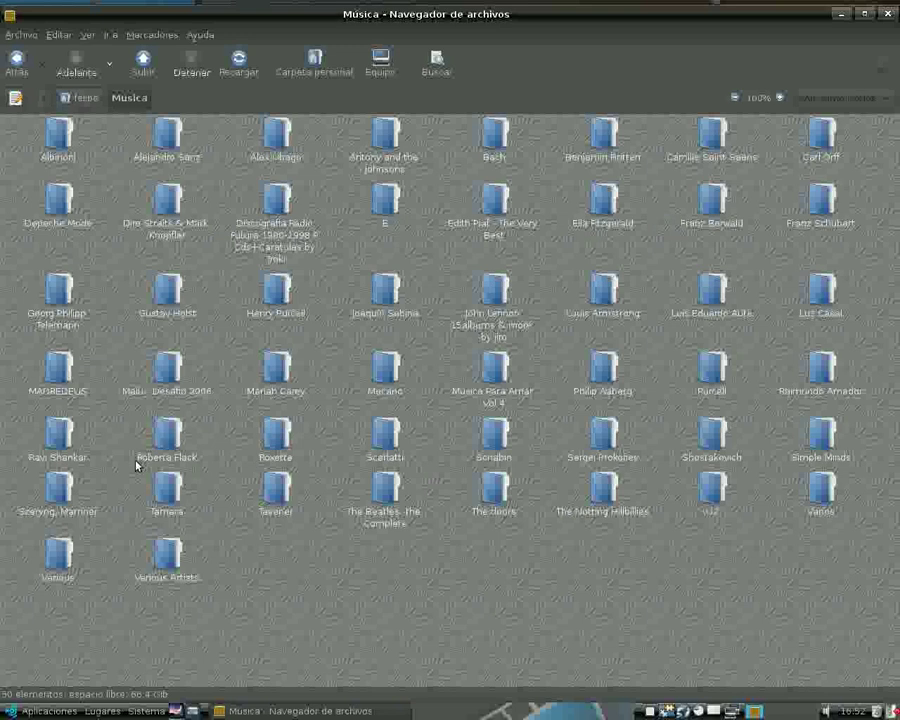
{"action": "left_click", "coordinate": [150, 35]}
{"action": "left_click", "coordinate": [158, 56]}
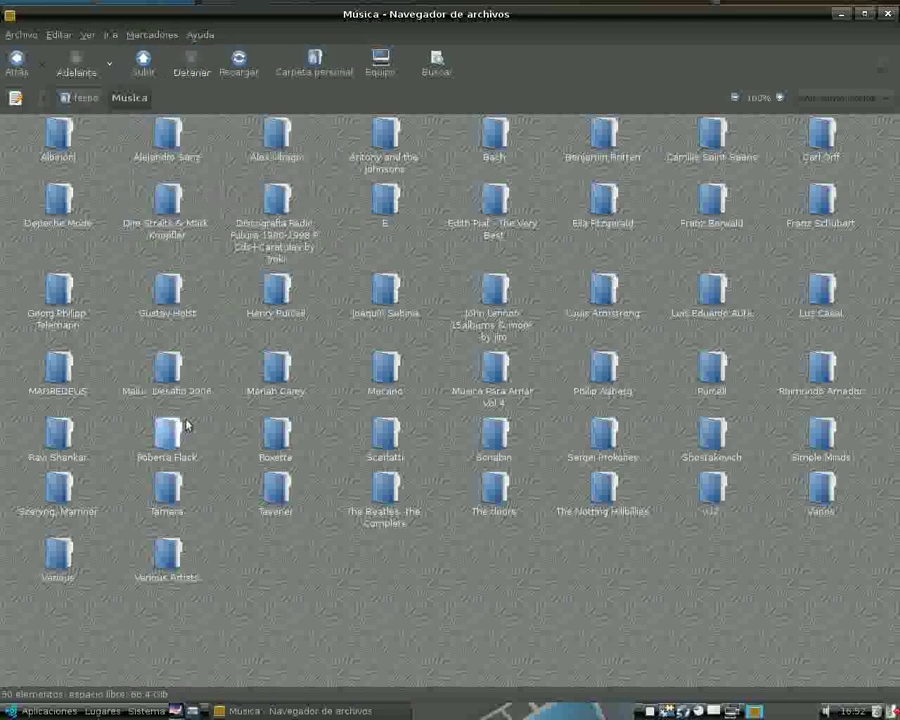
{"action": "left_click", "coordinate": [888, 16]}
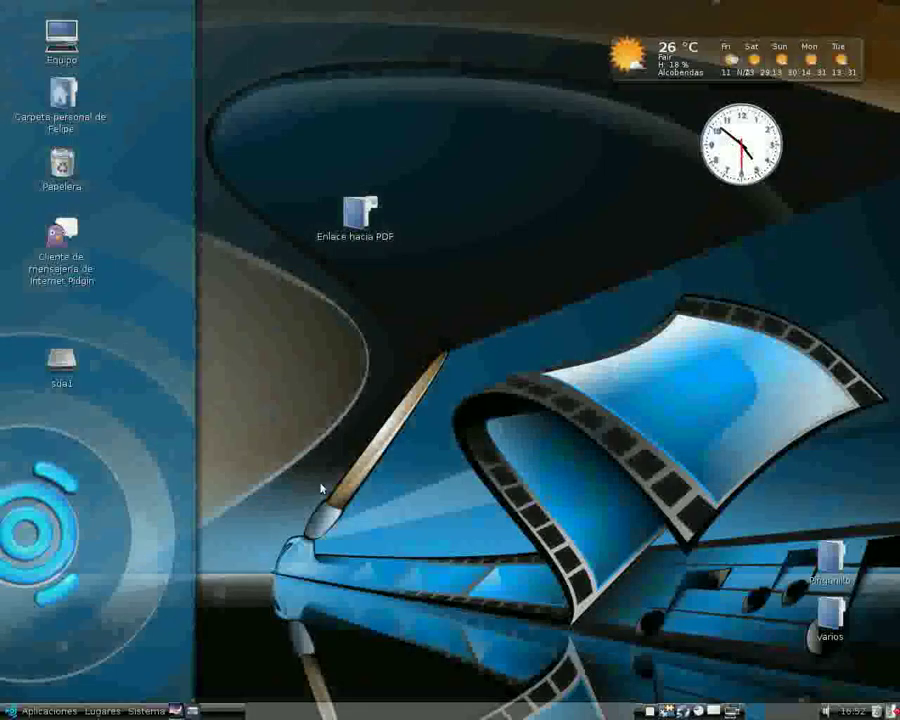
Open the Música folder from the bookmarks in the desktop's places.
{"action": "left_click", "coordinate": [103, 711]}
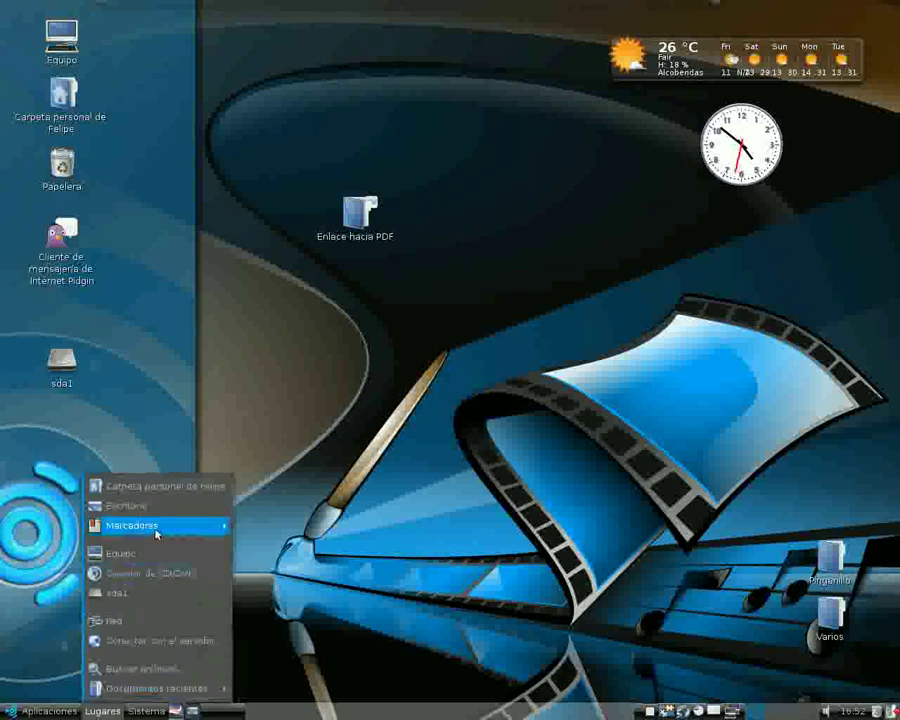
{"action": "mouse_move", "coordinate": [157, 534]}
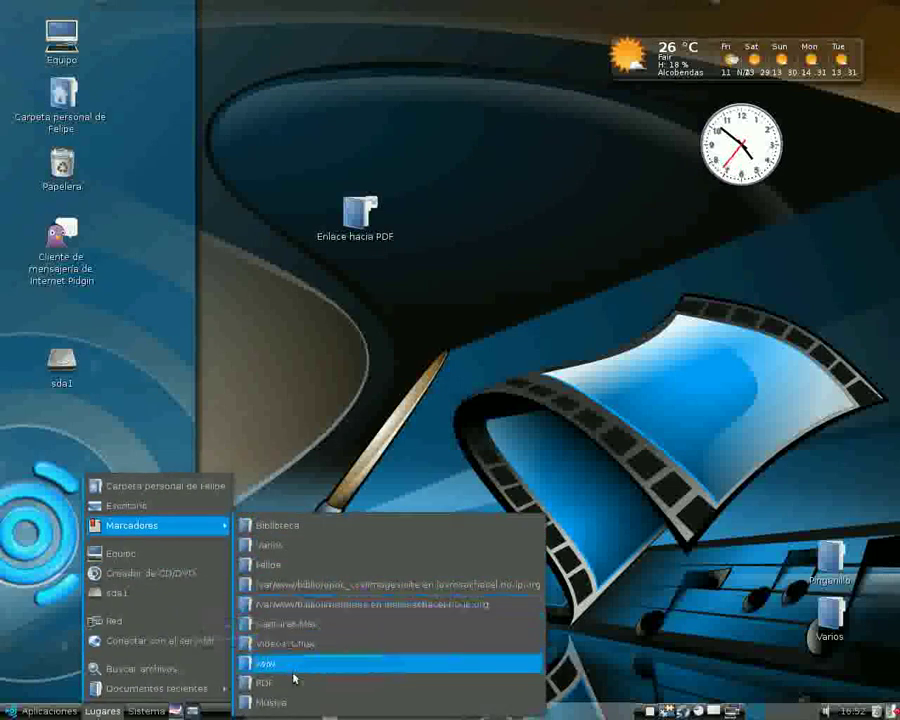
{"action": "left_click", "coordinate": [280, 702]}
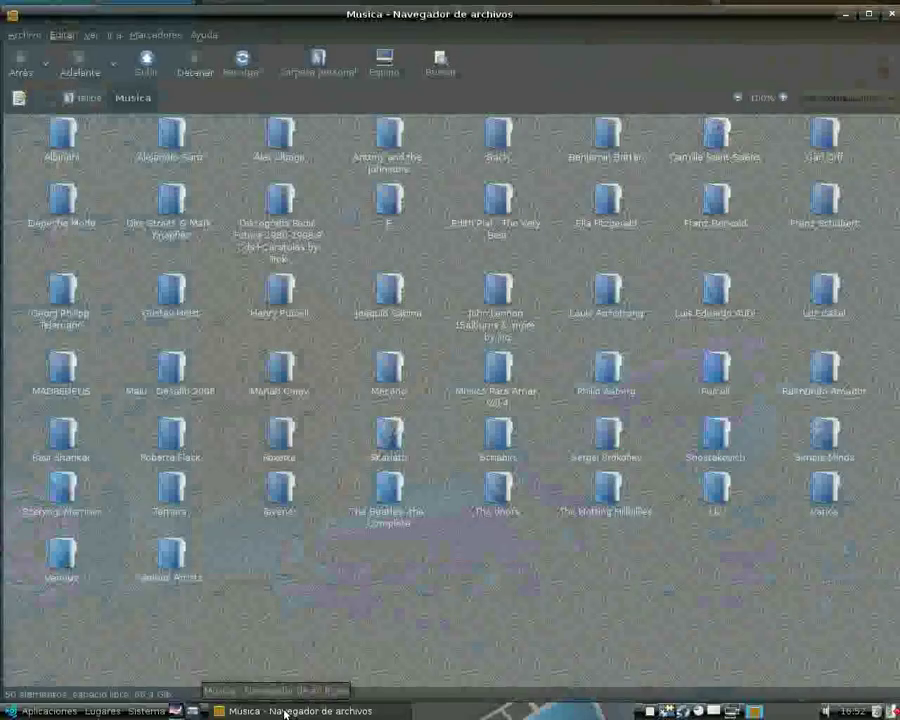
Create a new OpenOffice.org Writer document containing the sample text "fdghdfgh".
{"action": "left_click", "coordinate": [40, 712]}
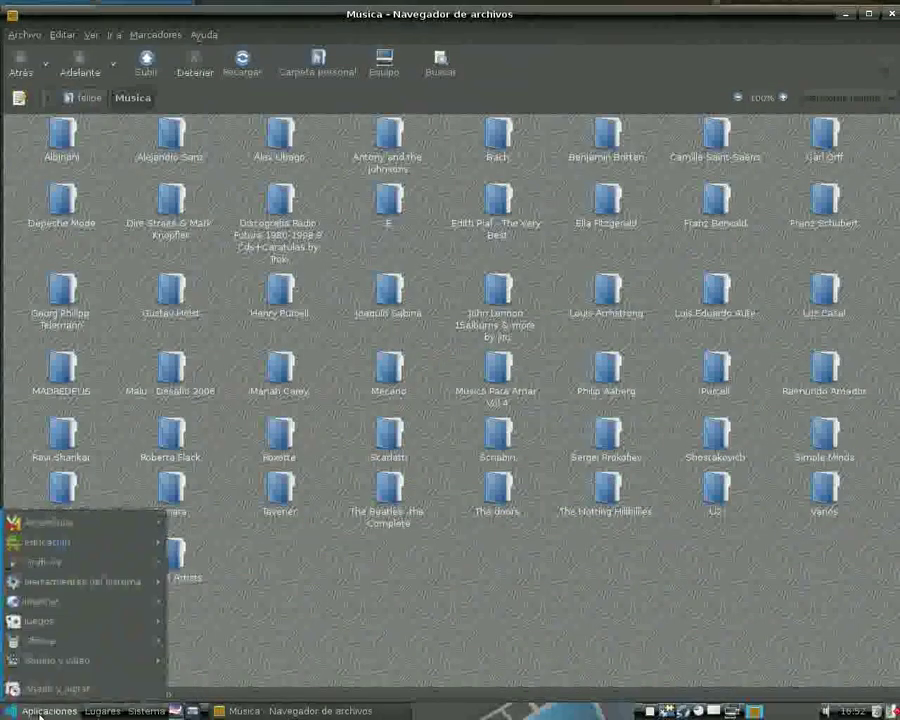
{"action": "mouse_move", "coordinate": [55, 642]}
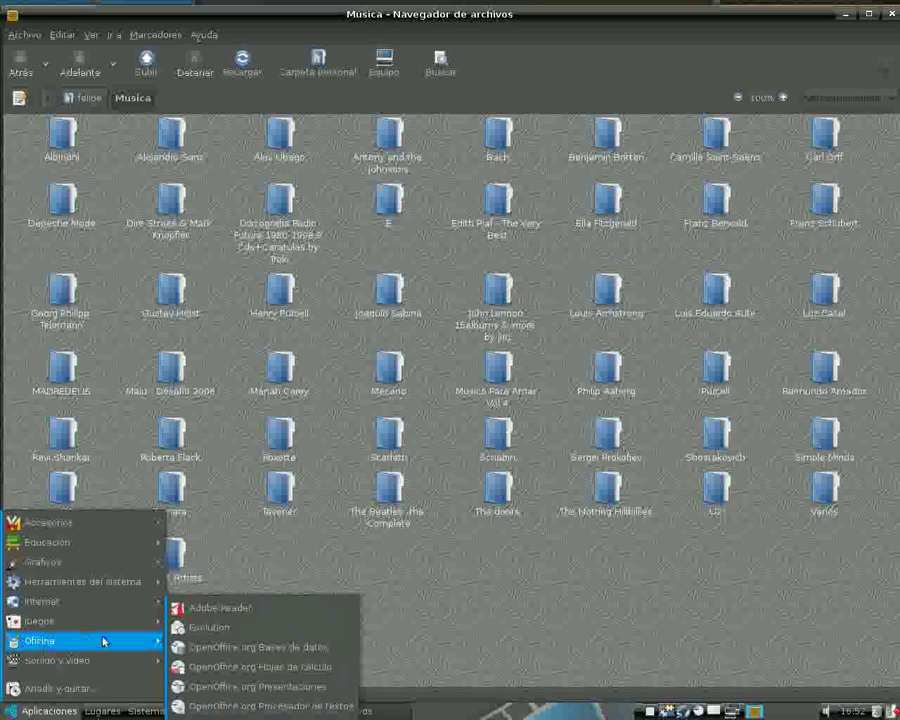
{"action": "left_click", "coordinate": [250, 705]}
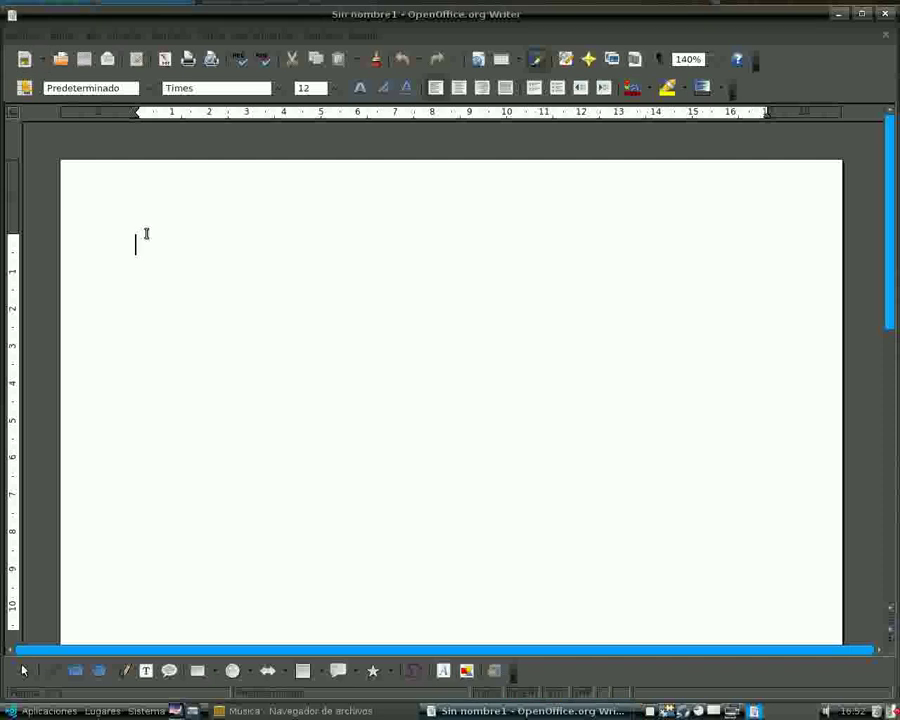
{"action": "type", "text": "fdghdlgh"}
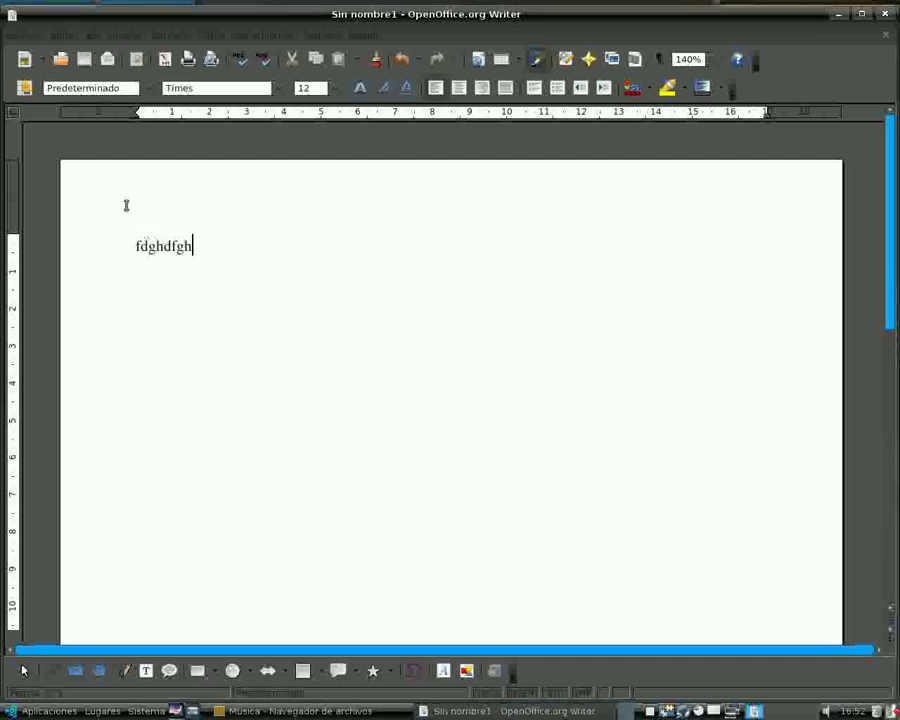
Start saving the document, switch the save location to the bookmarked Música folder, and cancel the save.
{"action": "left_click", "coordinate": [36, 36]}
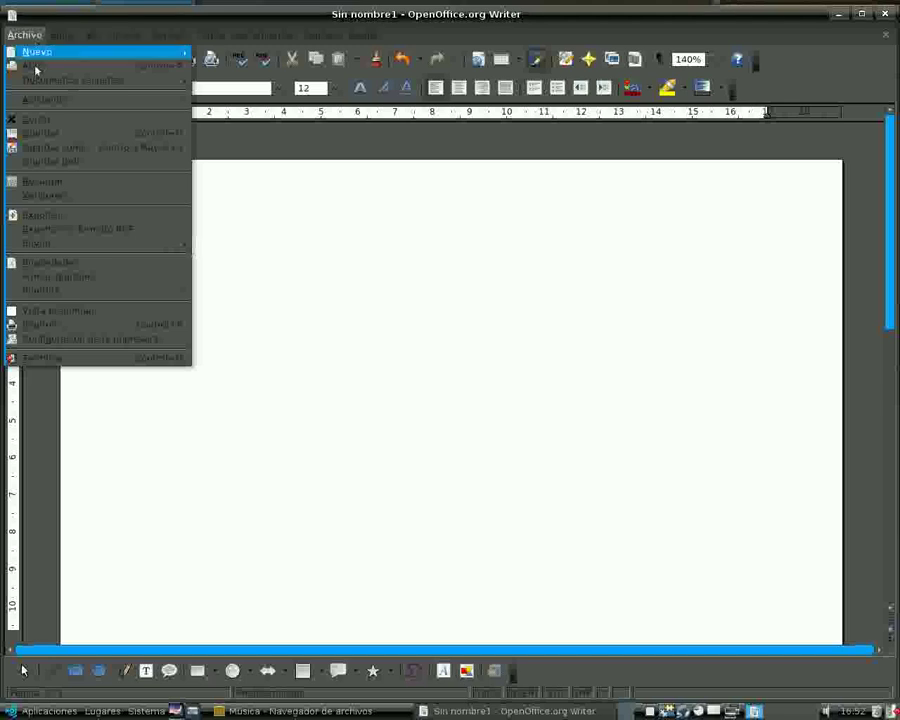
{"action": "left_click", "coordinate": [45, 135]}
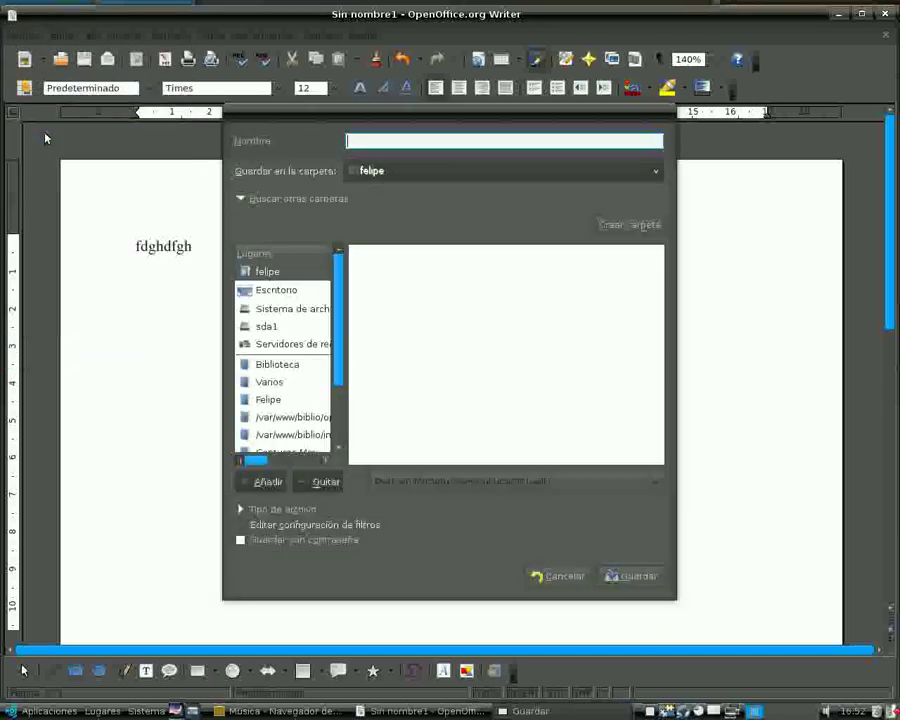
{"action": "scroll", "coordinate": [342, 342], "scroll_direction": "down", "scroll_amount": 3}
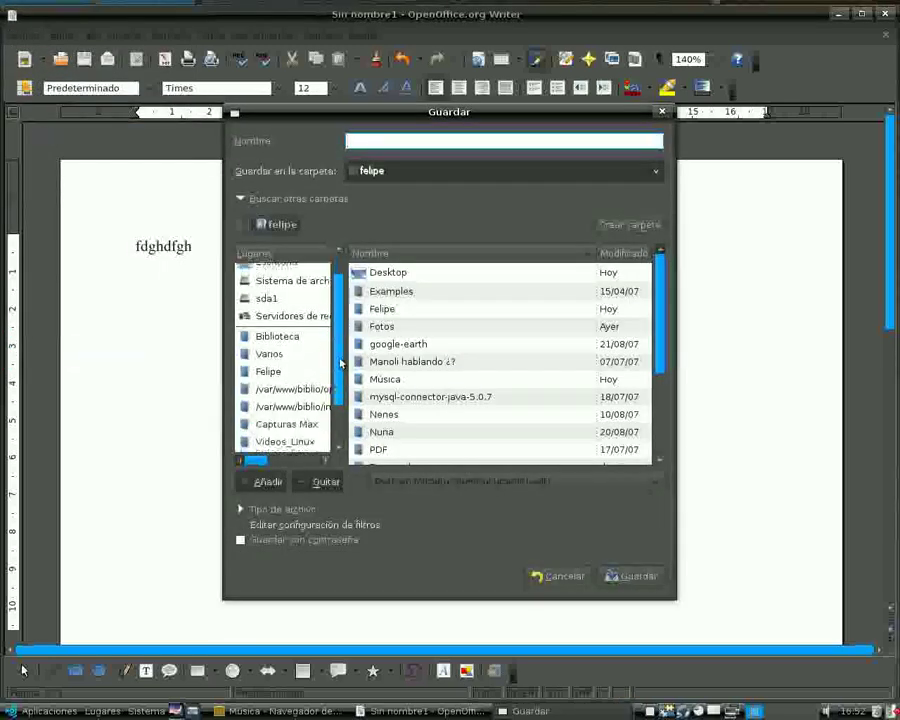
{"action": "left_click", "coordinate": [273, 445]}
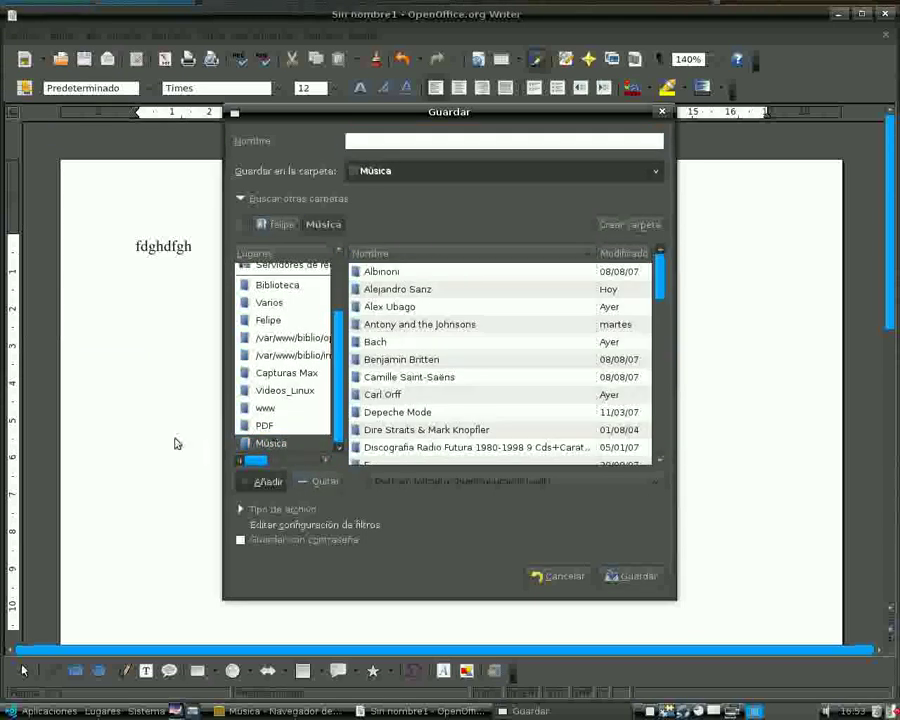
{"action": "left_click", "coordinate": [563, 576]}
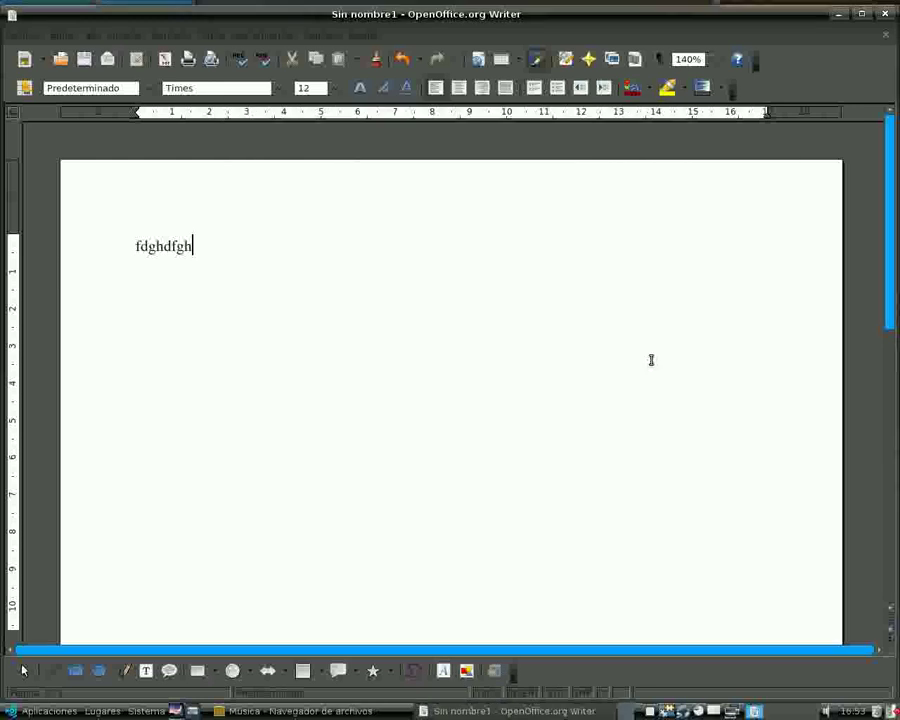
Close the Writer document without saving its changes and close the Música file browser window.
{"action": "left_click", "coordinate": [885, 14]}
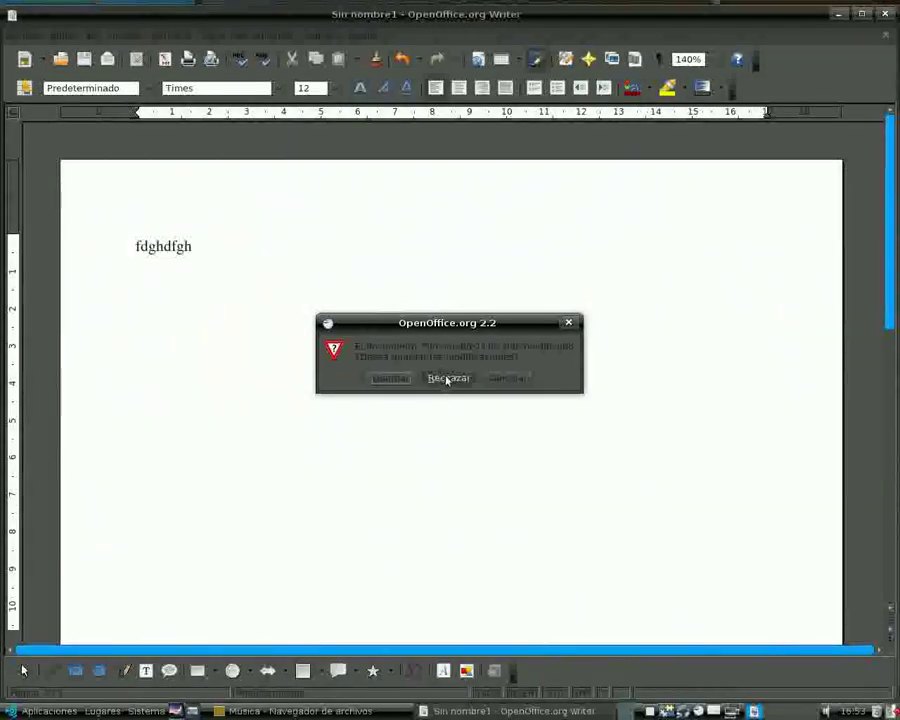
{"action": "left_click", "coordinate": [446, 377]}
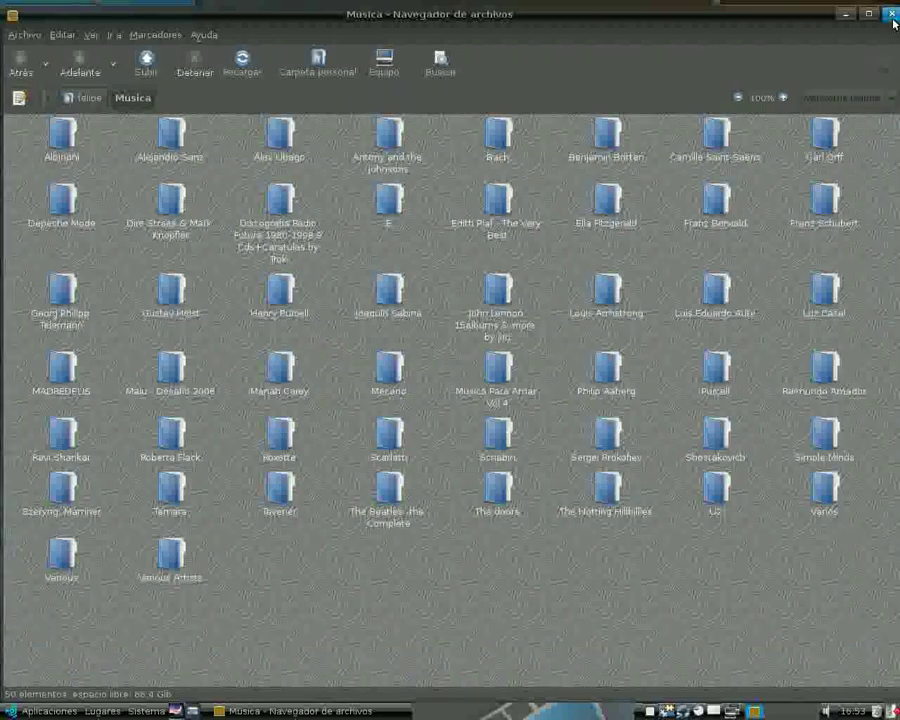
{"action": "key", "text": "ctrl+w"}
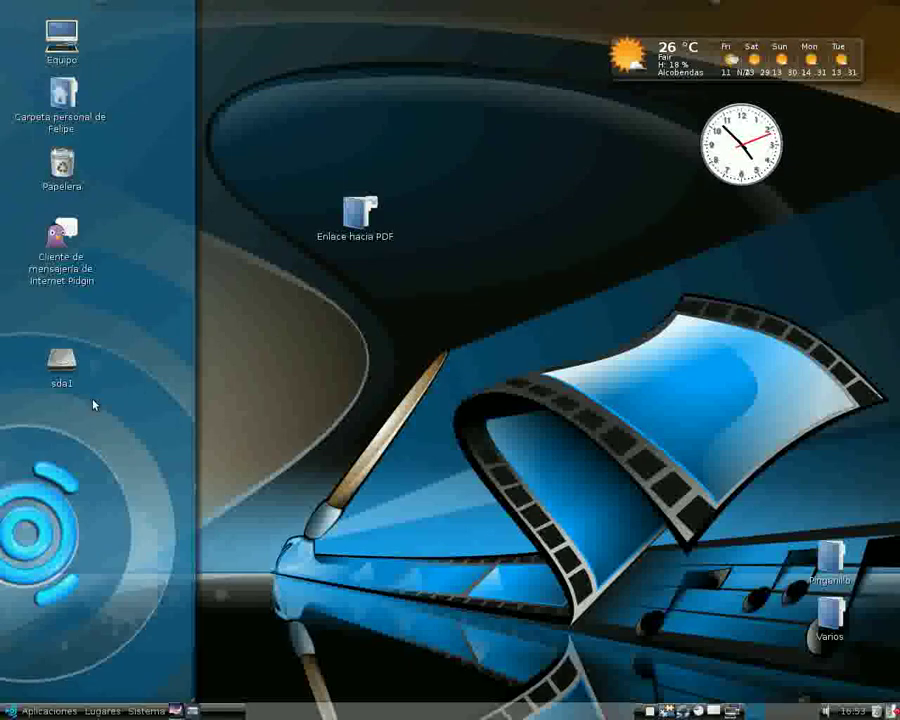
Move the PDF folder link on the desktop into the icon column below the sda1 drive.
{"action": "left_click_drag", "start_coordinate": [372, 230], "coordinate": [52, 490]}
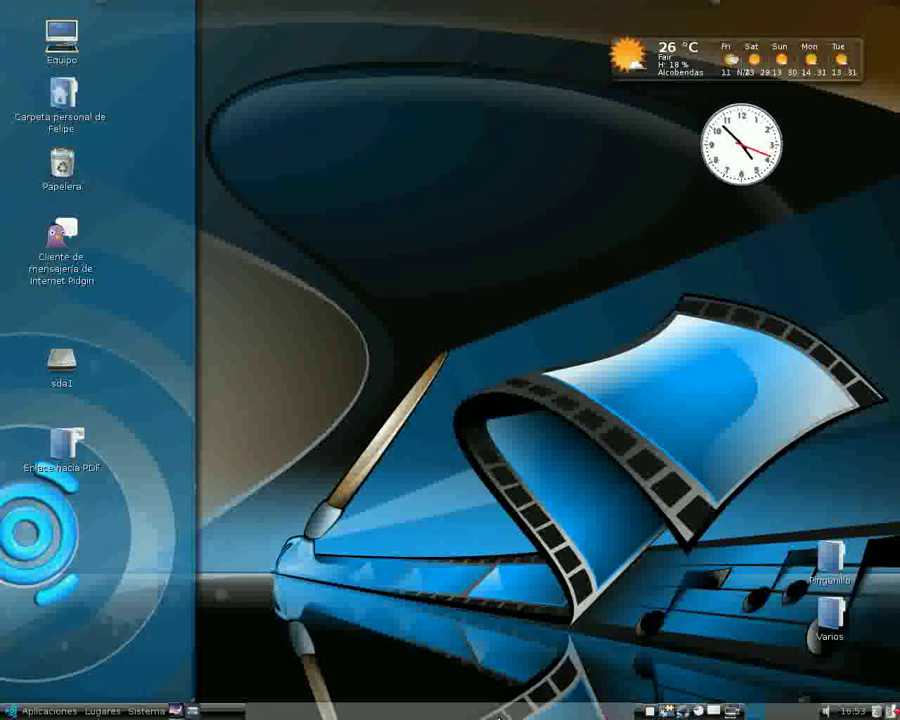
Add an application launcher for Ares from the Internet category to the empty area of the desktop panel.
{"action": "right_click", "coordinate": [496, 716]}
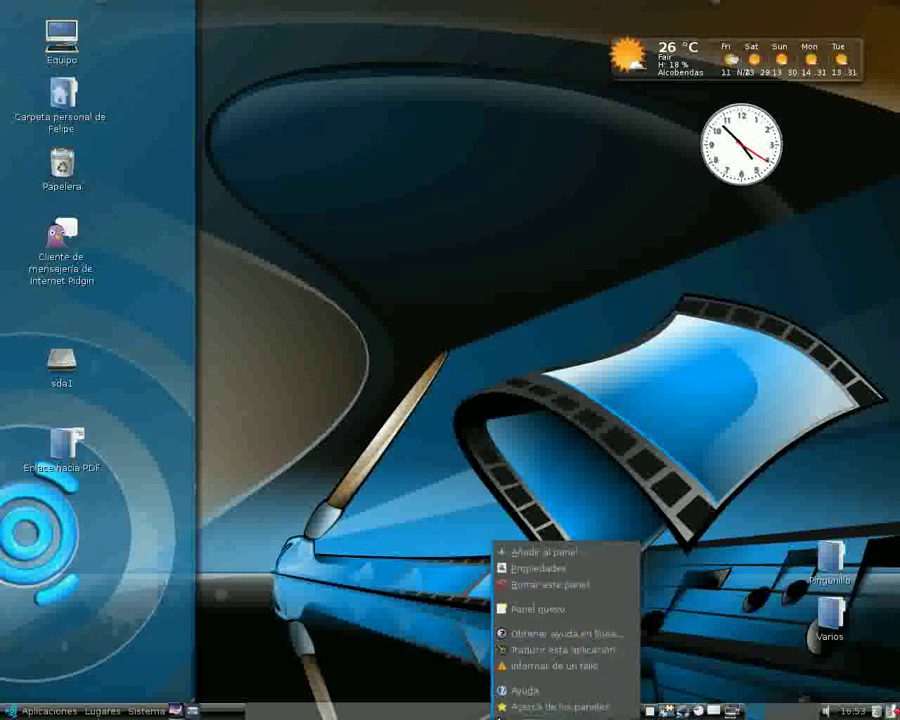
{"action": "left_click", "coordinate": [566, 553]}
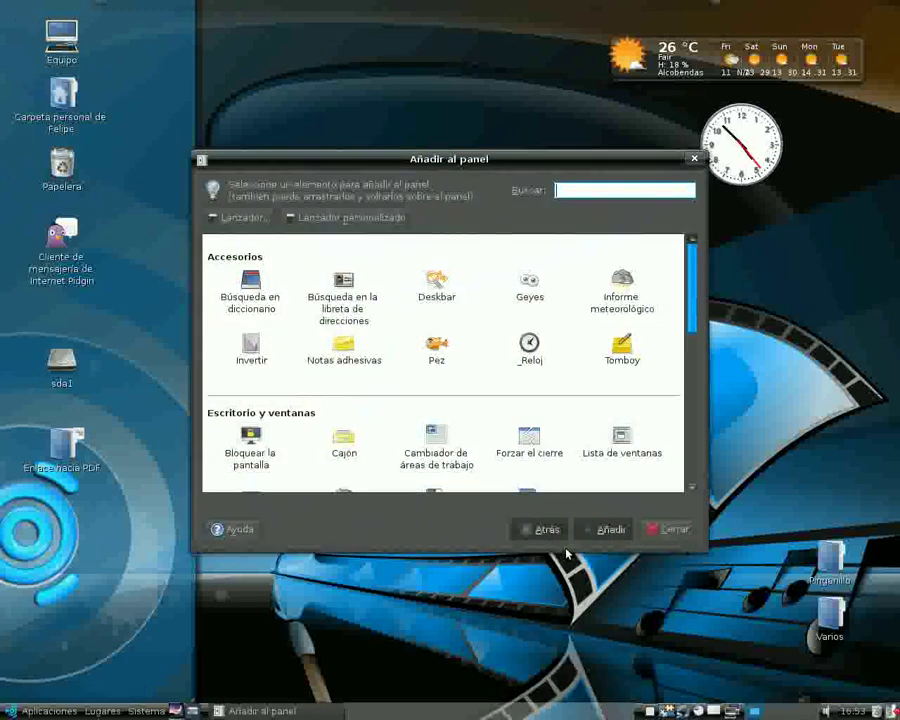
{"action": "left_click", "coordinate": [238, 221]}
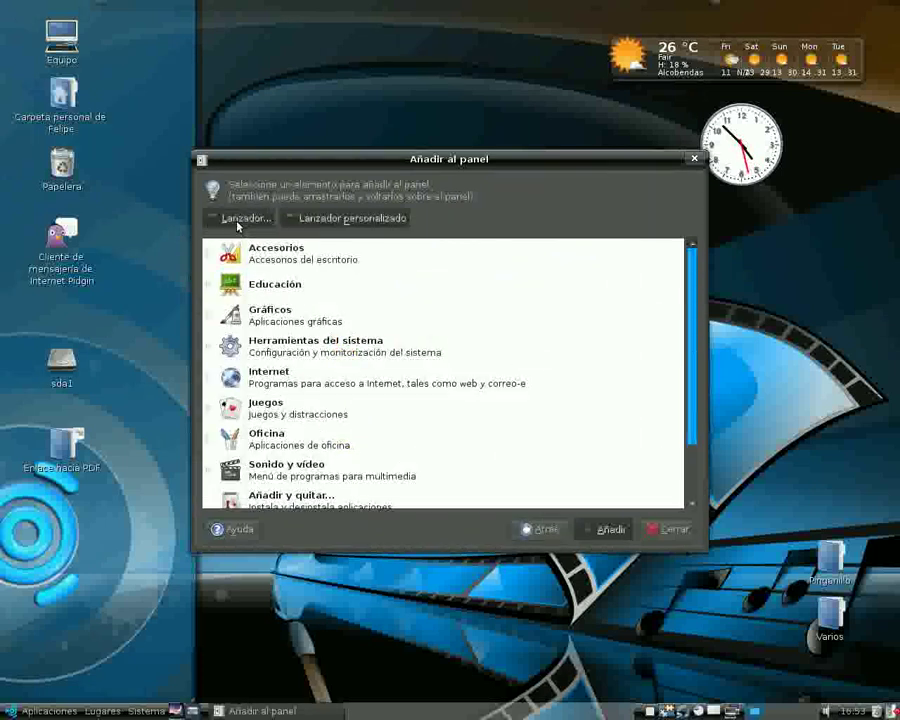
{"action": "left_click", "coordinate": [217, 355]}
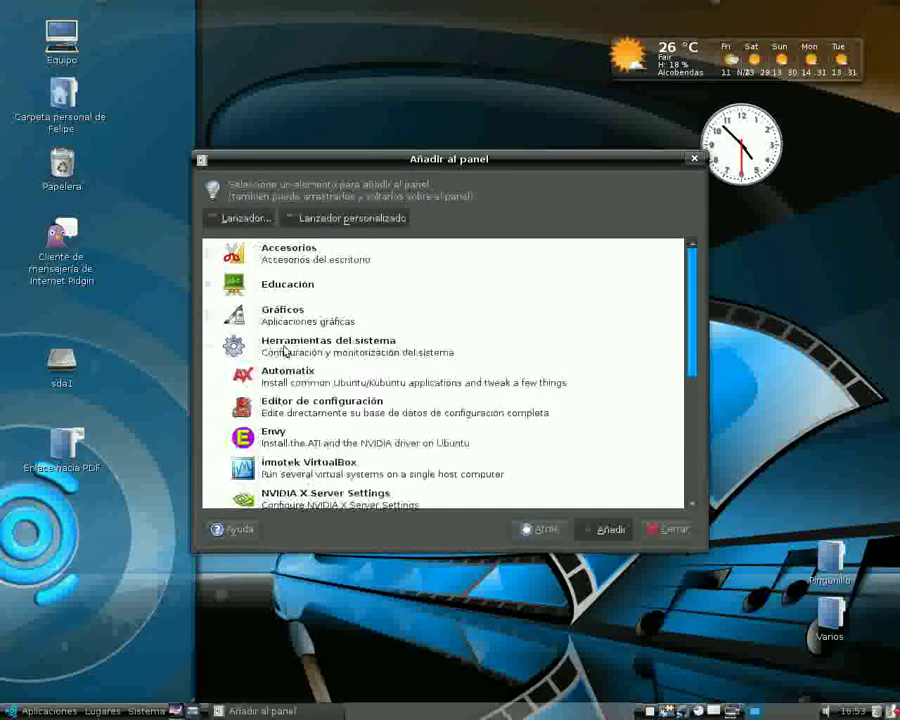
{"action": "scroll", "coordinate": [273, 343], "scroll_direction": "down", "scroll_amount": 2}
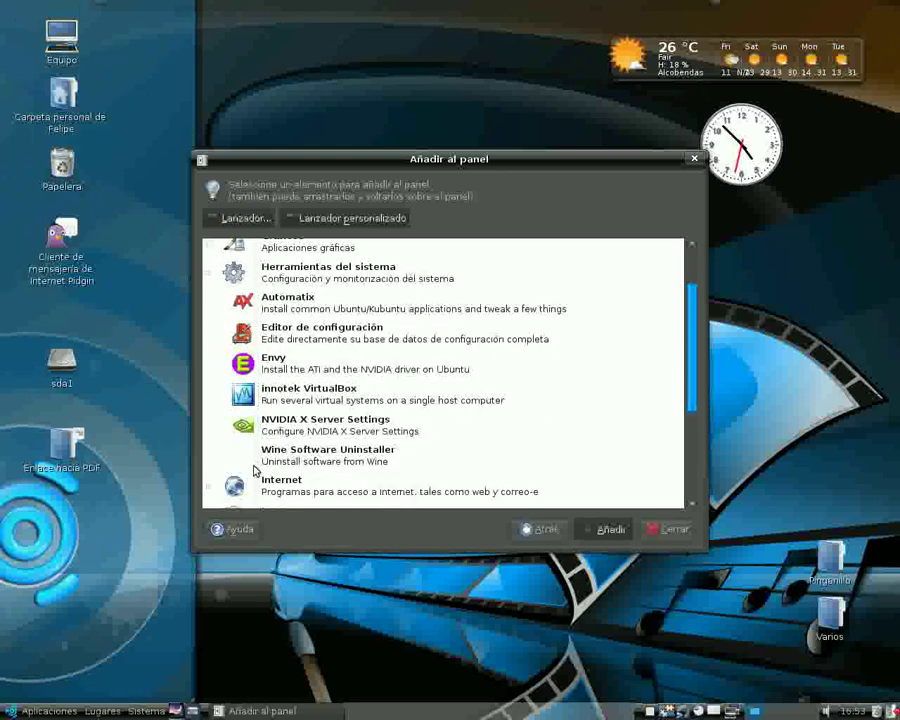
{"action": "scroll", "coordinate": [257, 464], "scroll_direction": "down", "scroll_amount": 1}
{"action": "left_click", "coordinate": [212, 457]}
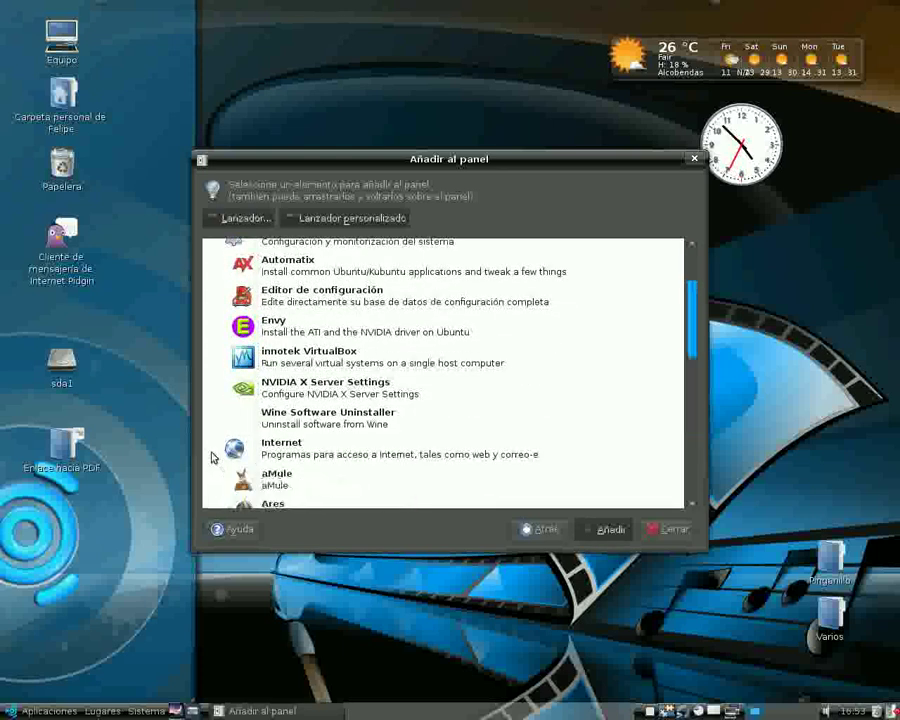
{"action": "scroll", "coordinate": [413, 460], "scroll_direction": "down", "scroll_amount": 3}
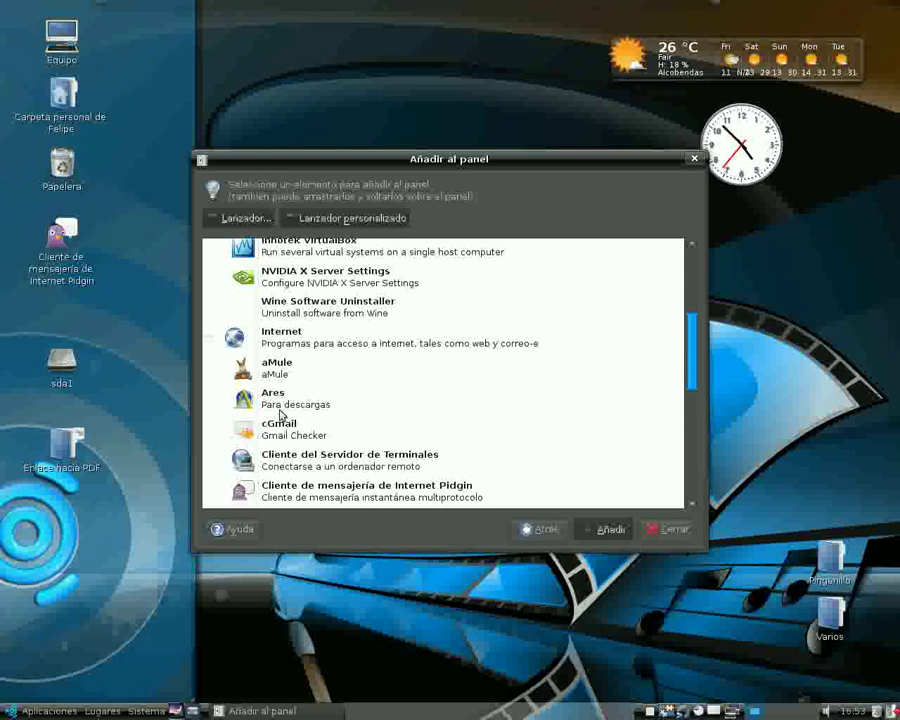
{"action": "left_click", "coordinate": [275, 400]}
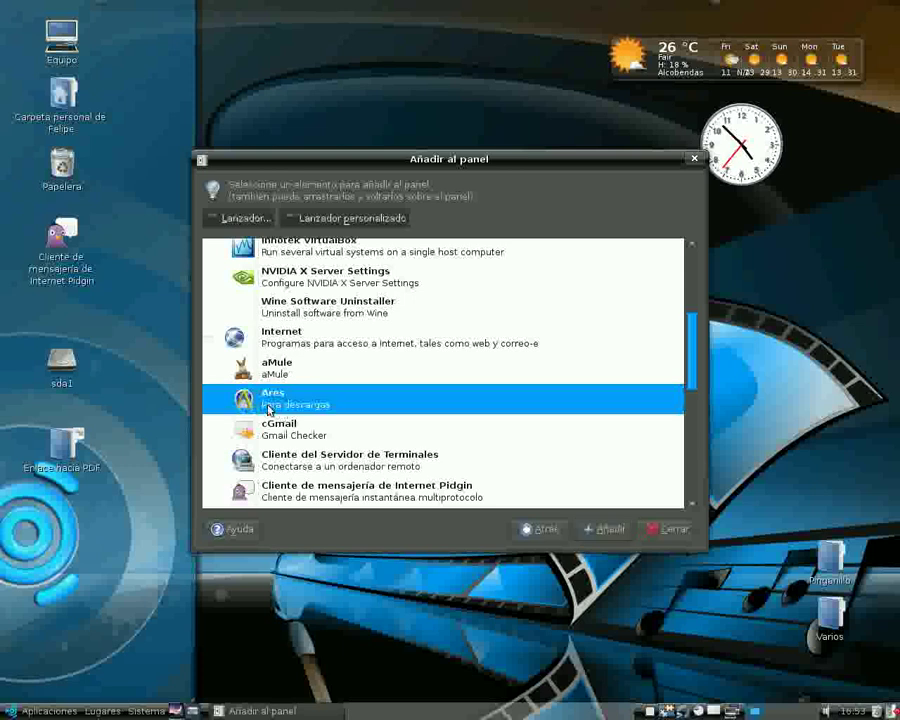
{"action": "left_click", "coordinate": [609, 530]}
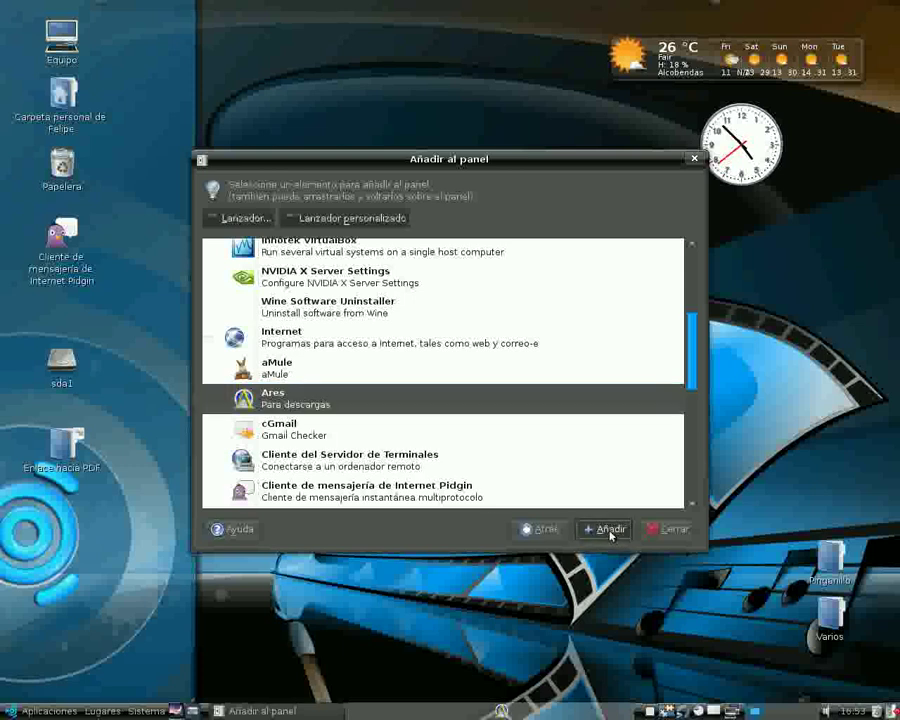
{"action": "left_click", "coordinate": [696, 160]}
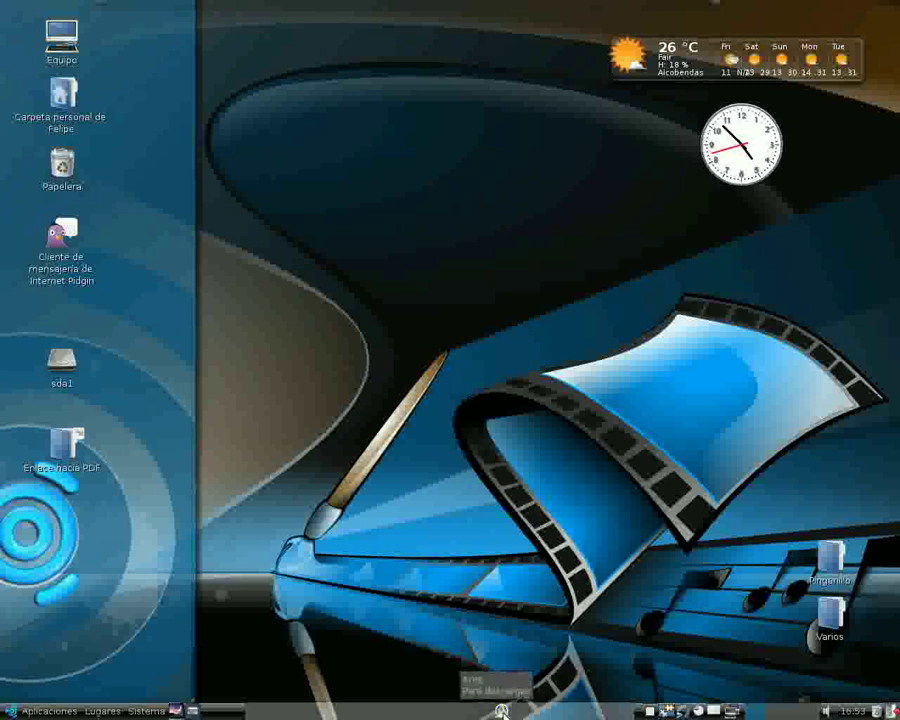